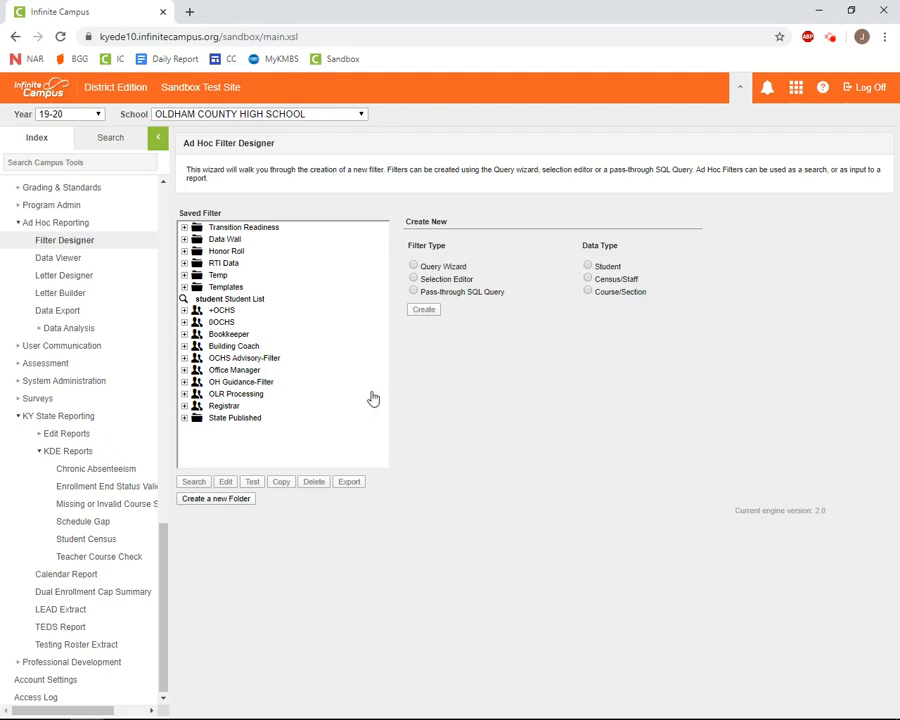
Step: Open the saved Student List filter for editing and advance to its Filter Parameters page
click(252, 300)
click(227, 481)
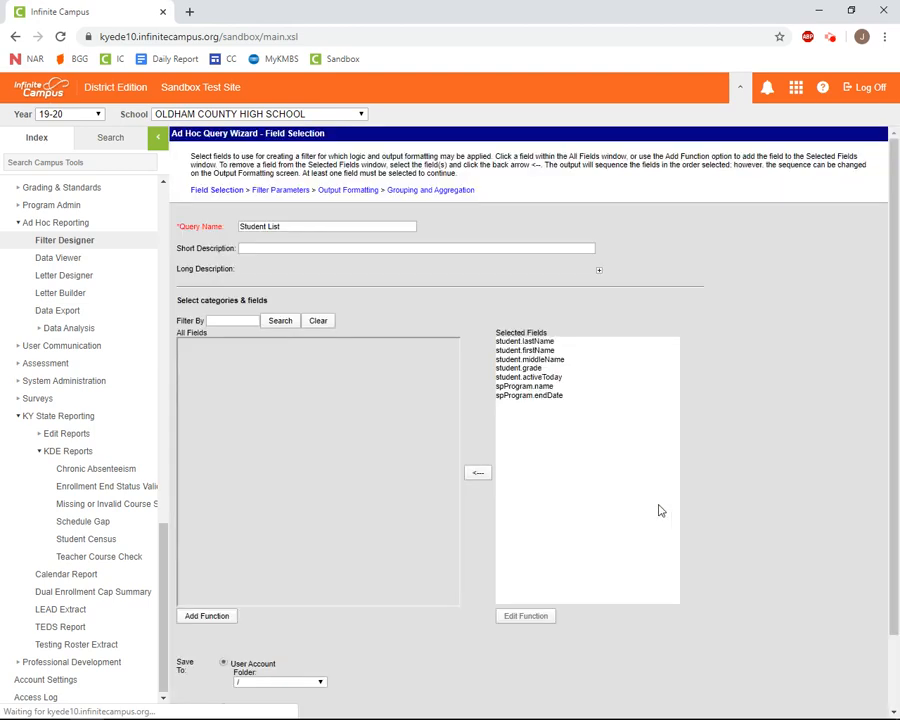
scroll(622, 490, down, 1)
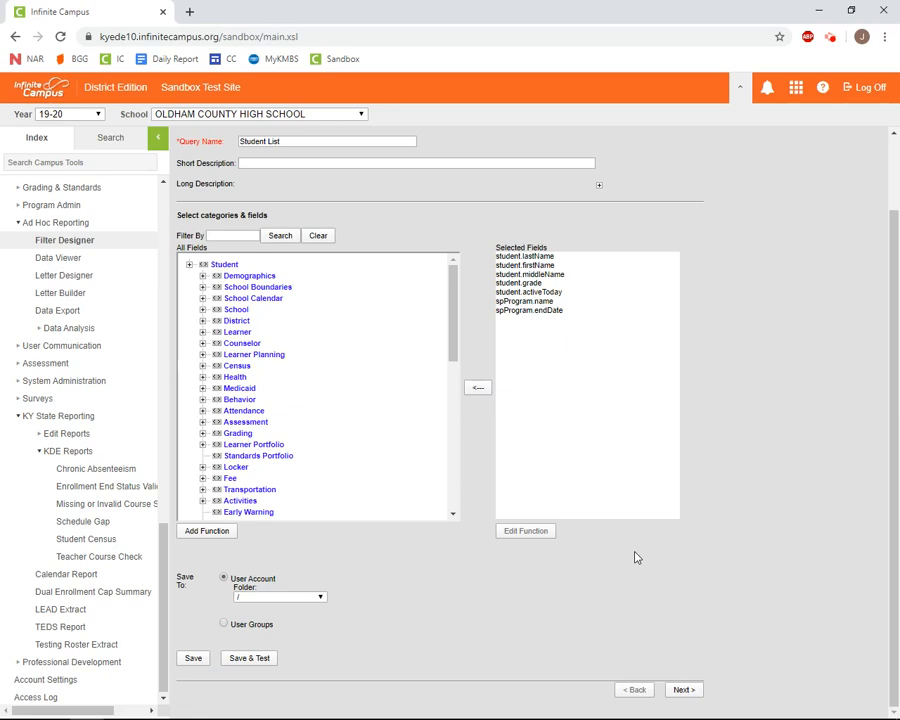
scroll(740, 481, up, 1)
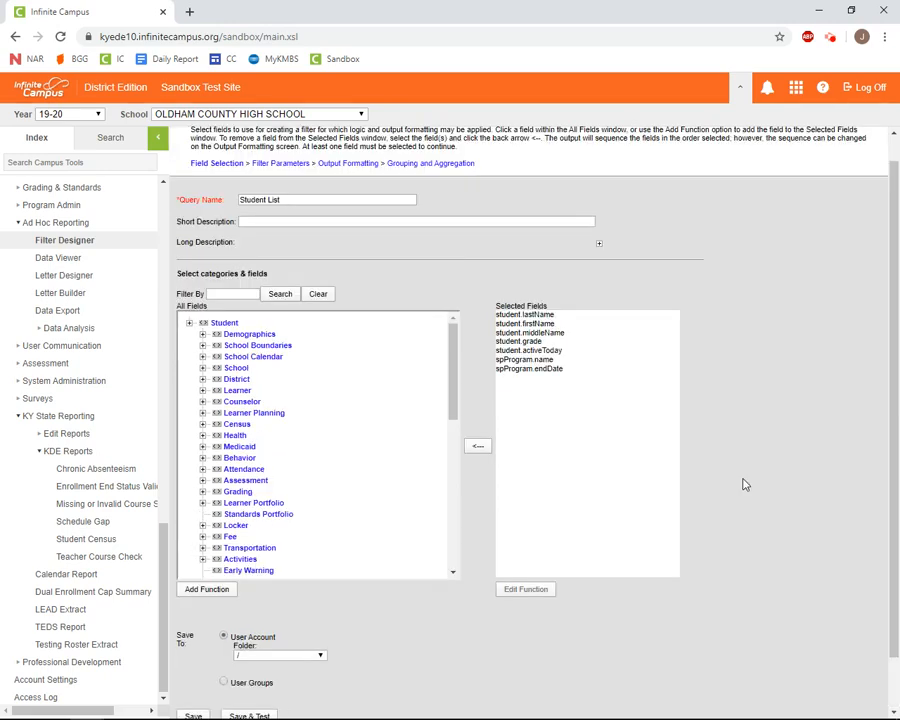
scroll(740, 480, down, 1)
click(684, 688)
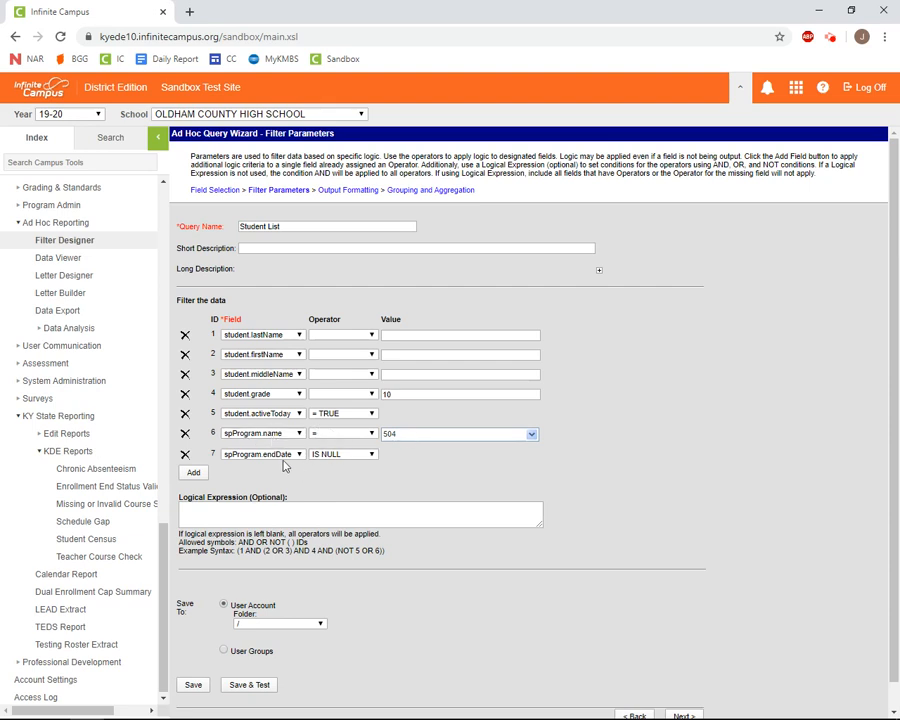
Step: Clear the operator of the spProgram.endDate filter row
click(352, 458)
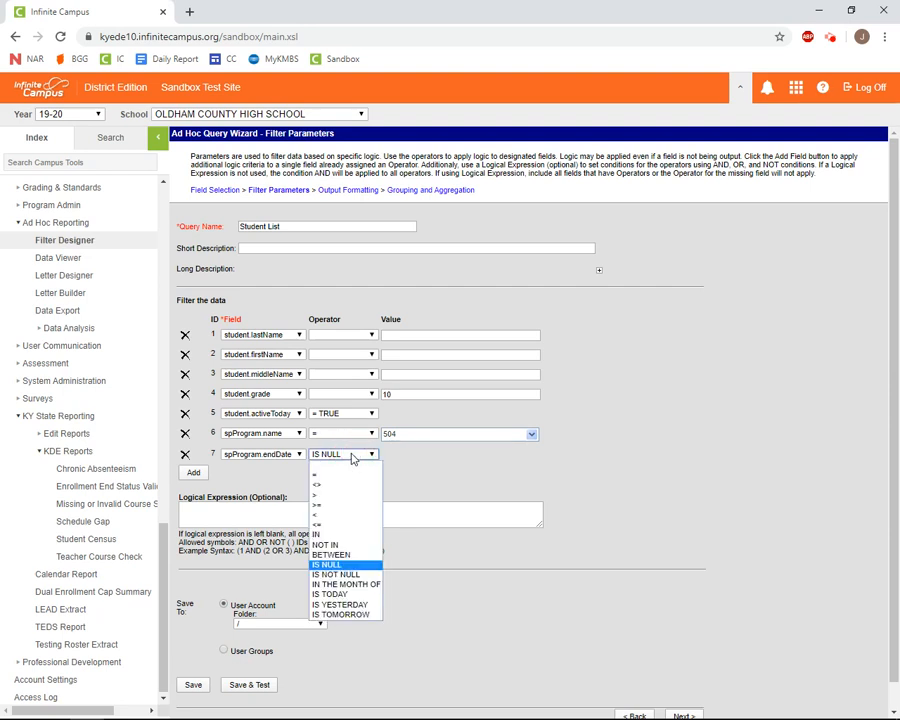
click(343, 465)
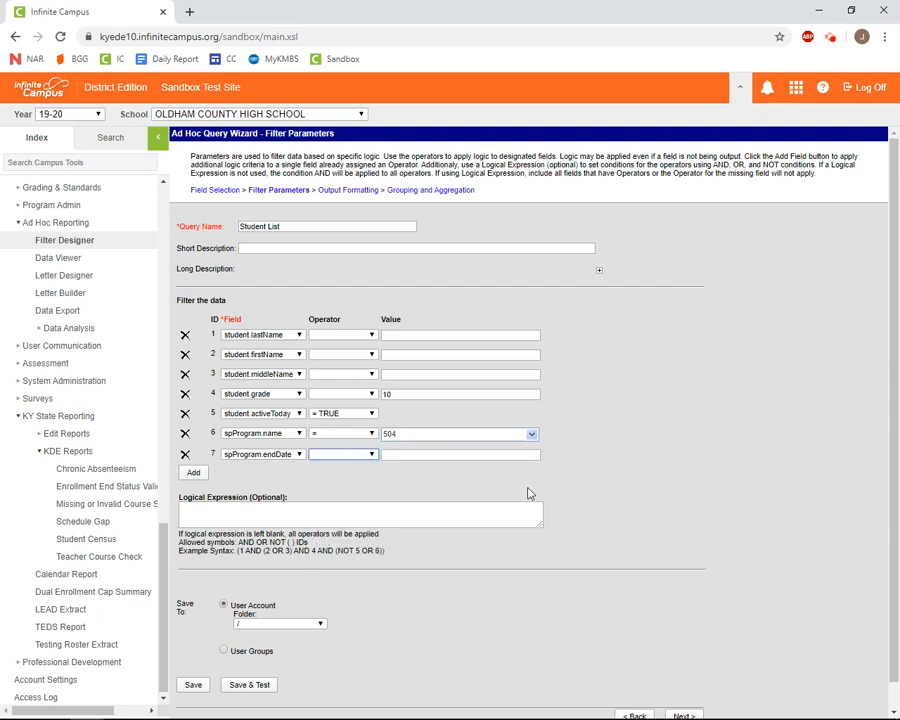
click(585, 490)
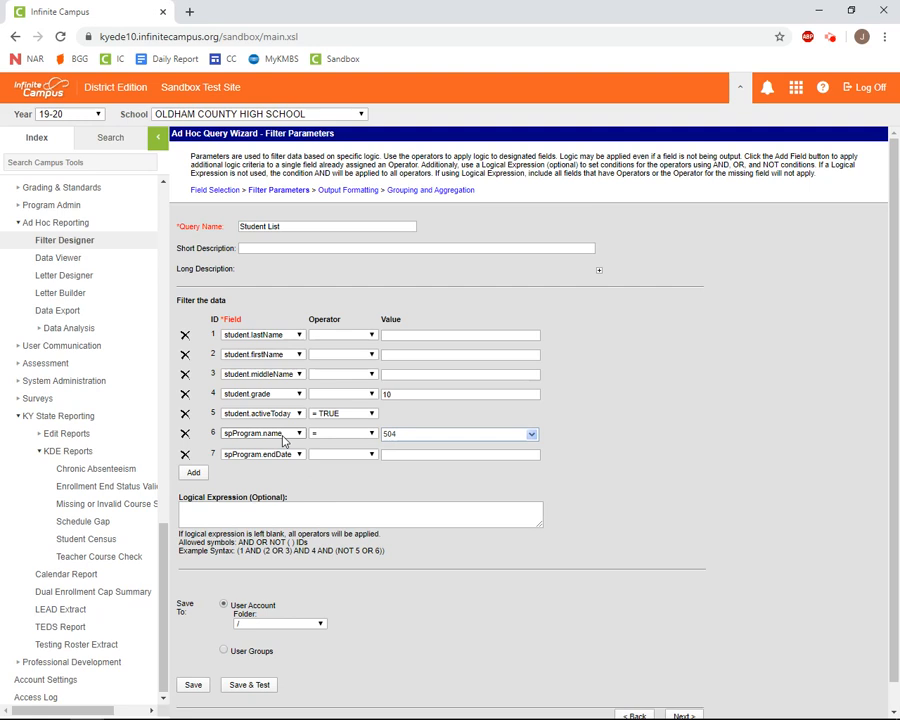
Step: Add a filter row requiring spProgram.name = SE
click(193, 472)
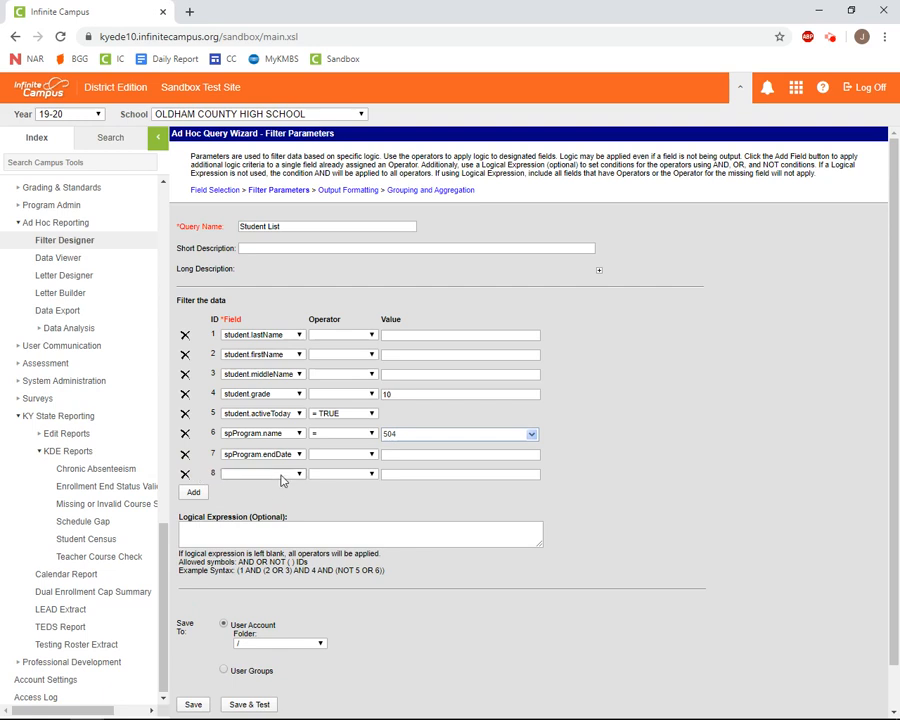
click(283, 474)
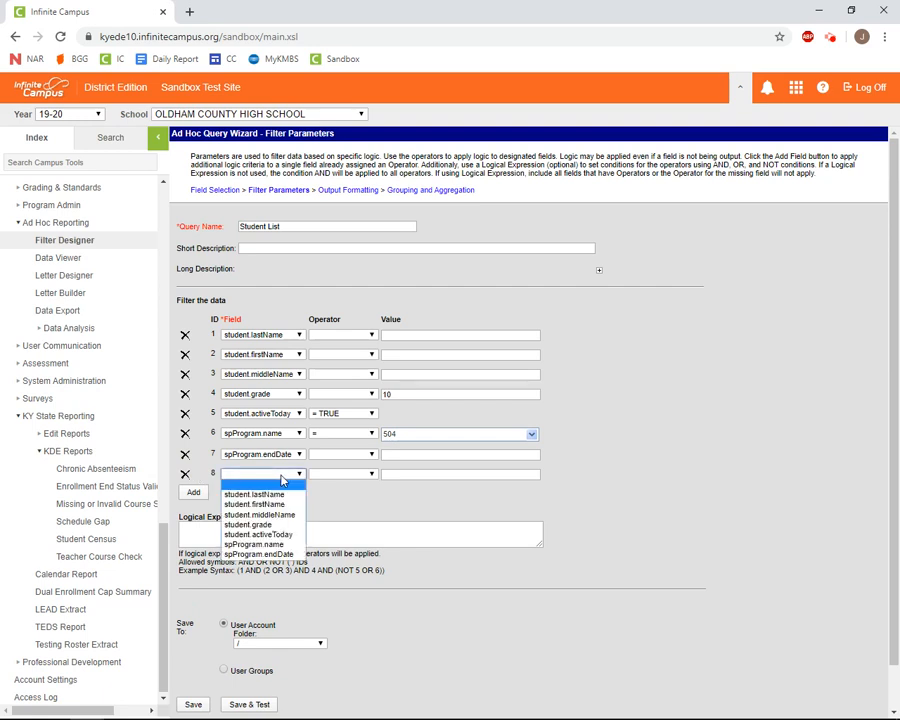
click(262, 544)
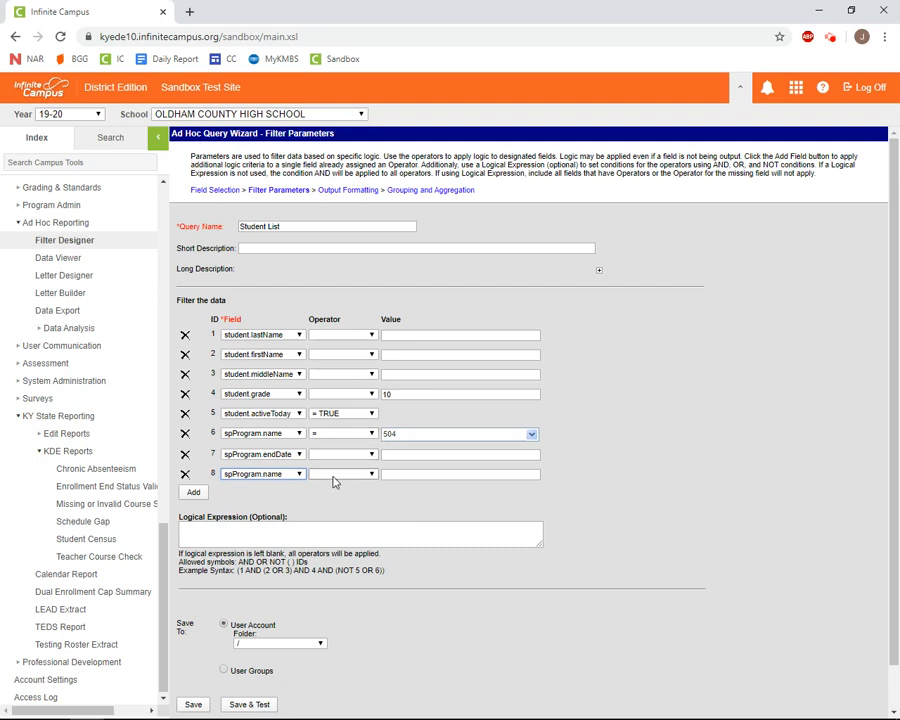
click(340, 474)
click(330, 490)
click(399, 476)
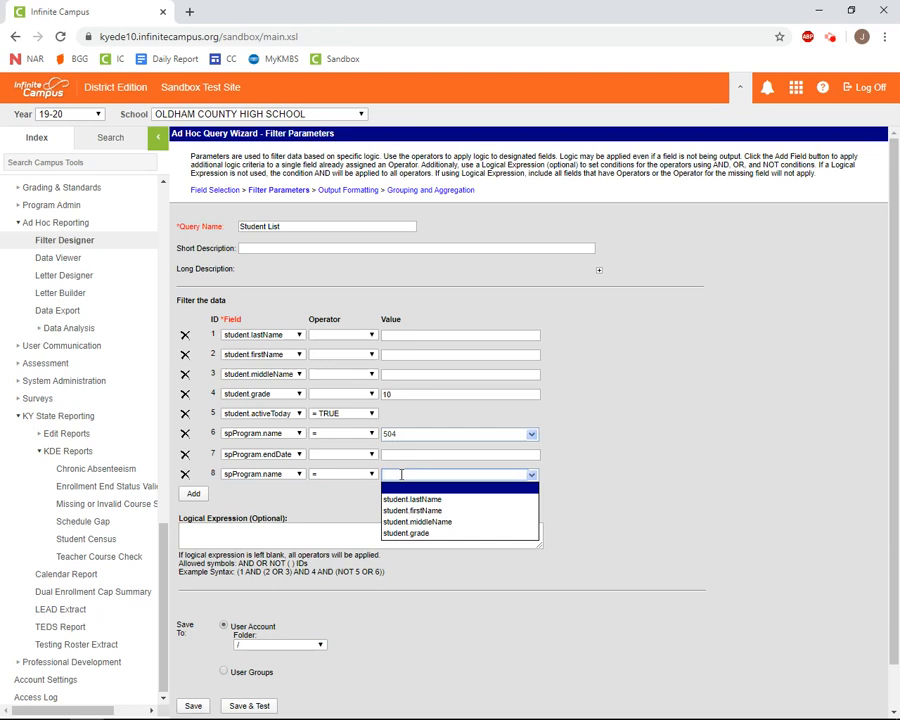
text(SE)
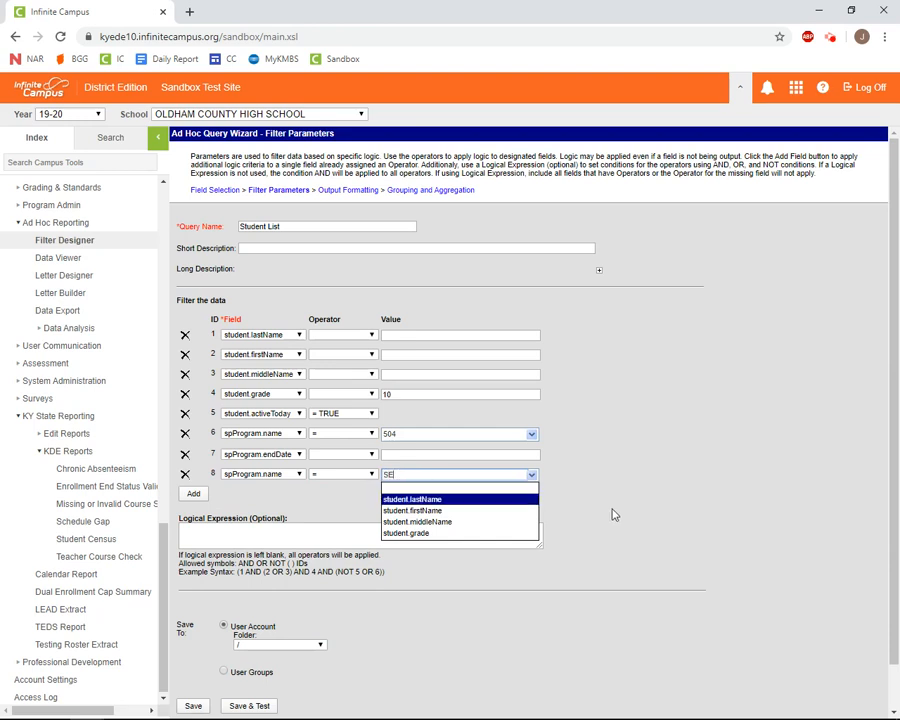
click(613, 514)
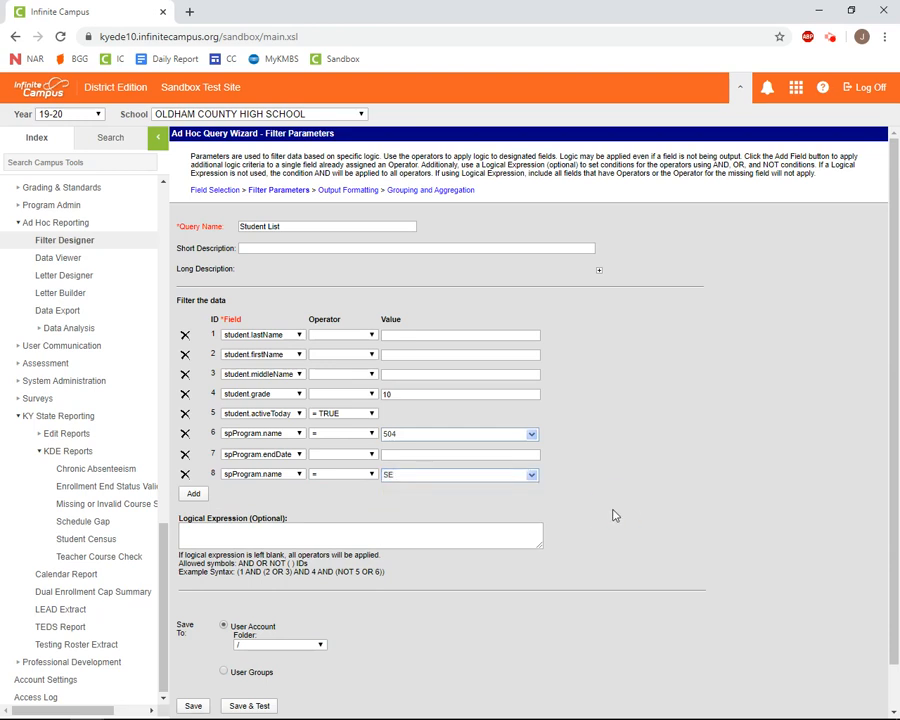
Step: Save and test the filter with both program name conditions, and close the results window
scroll(450, 585, down, 1)
click(263, 654)
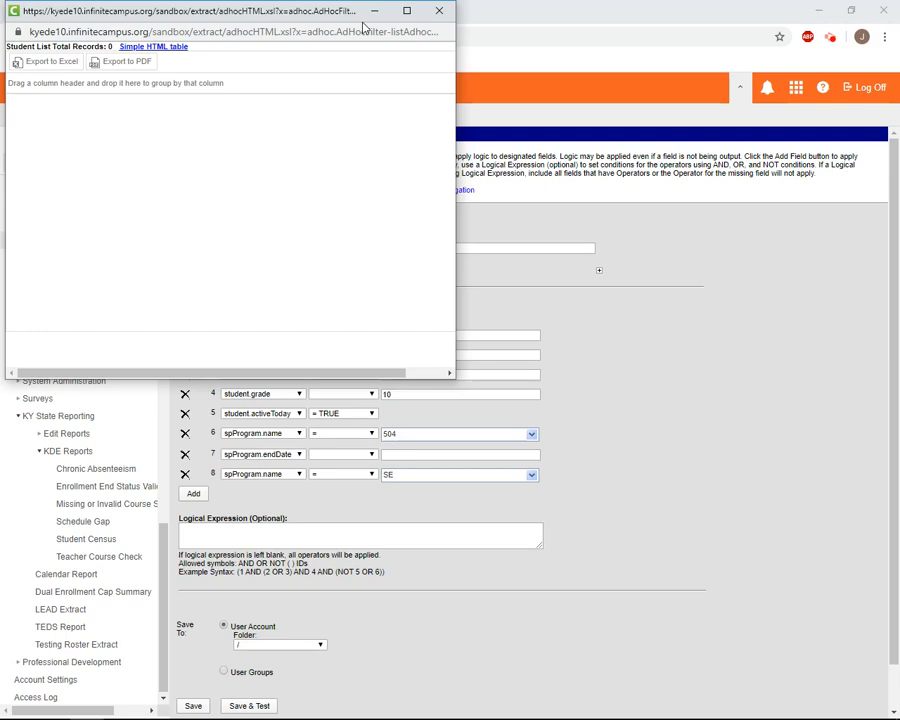
click(441, 12)
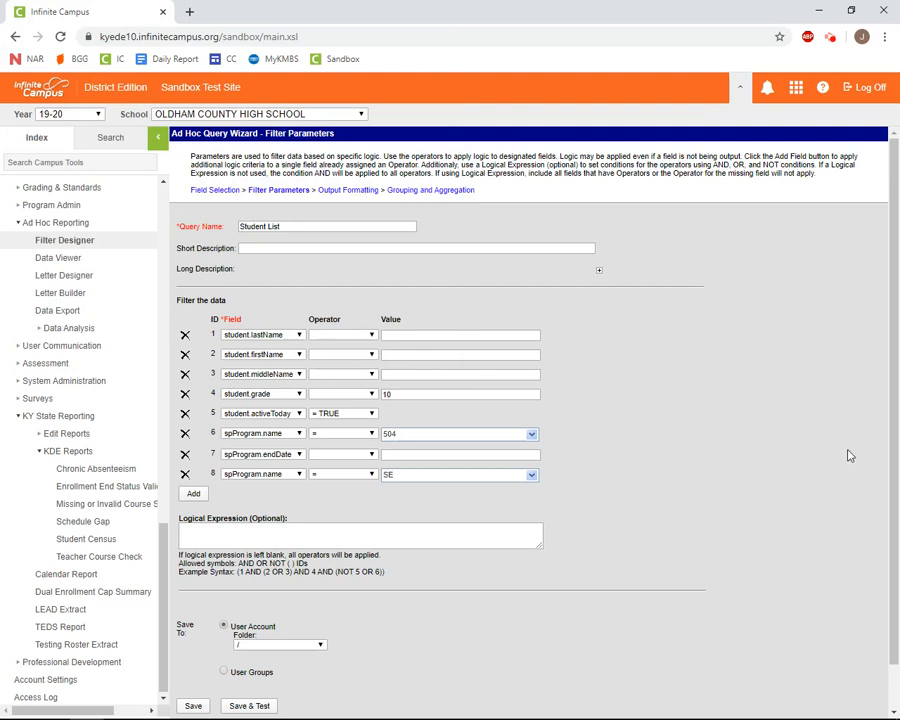
Step: Enter the logical expression 5 AND (6 OR 8) for the filter
click(299, 537)
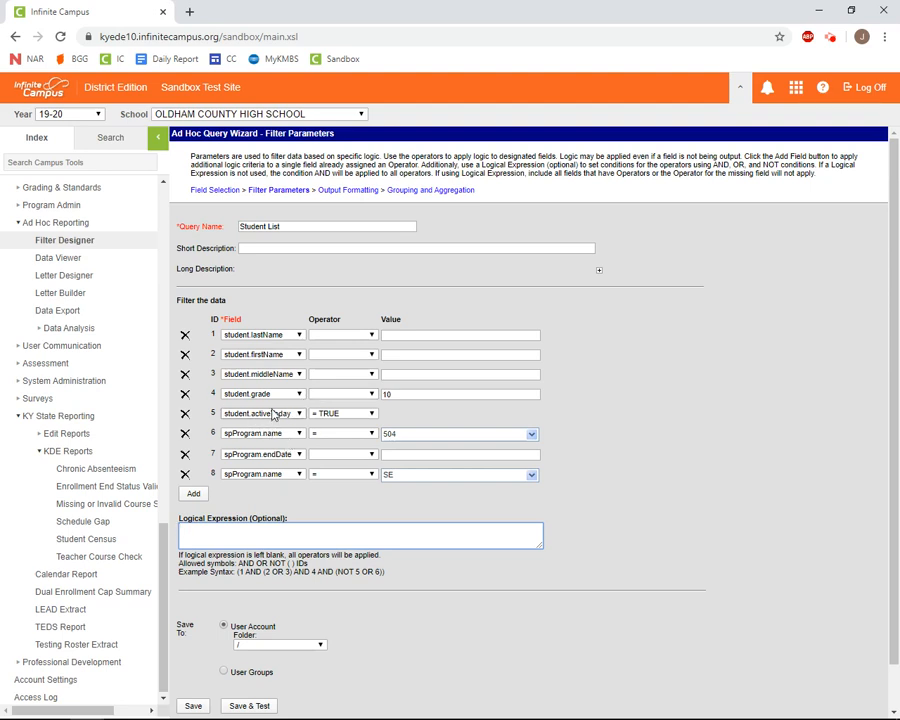
text(()
text(AND)
text( ()
text(6)
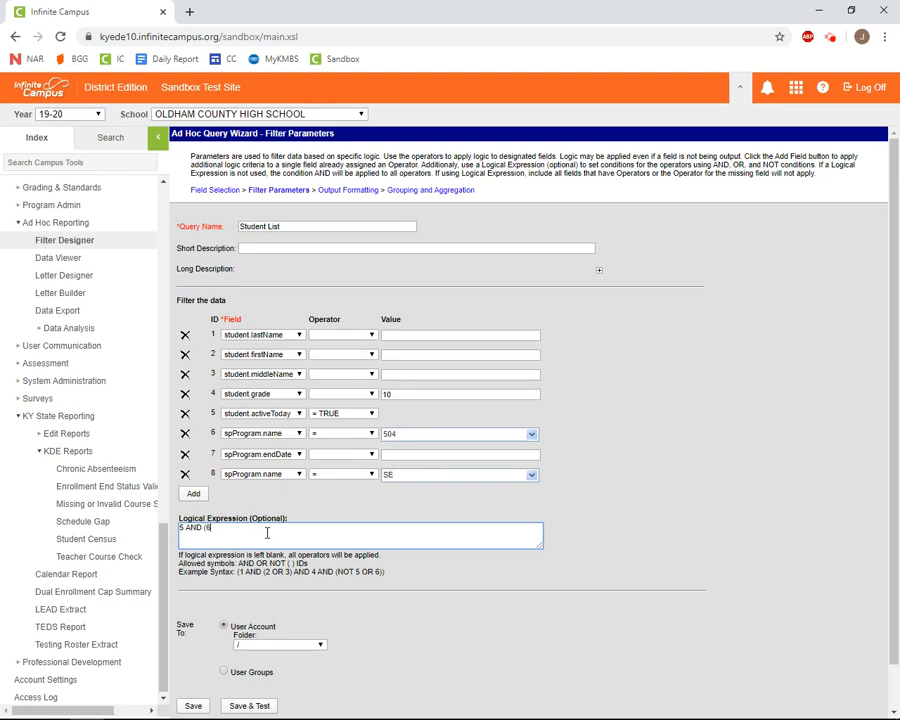
text( OR 8)
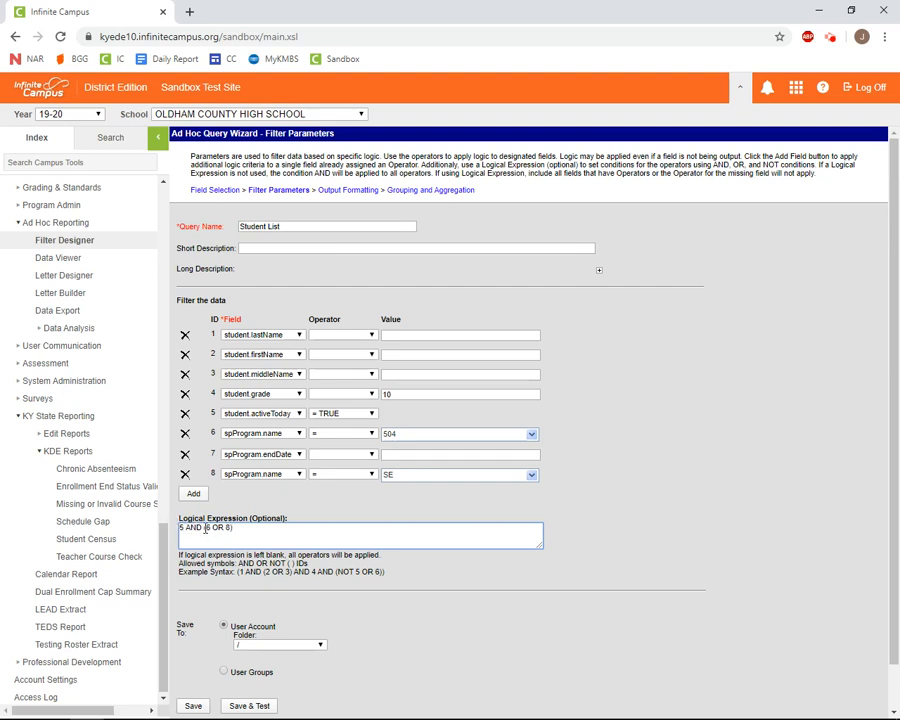
Step: Save and test the filter, examine the results in a maximized window, and minimize that window
click(268, 707)
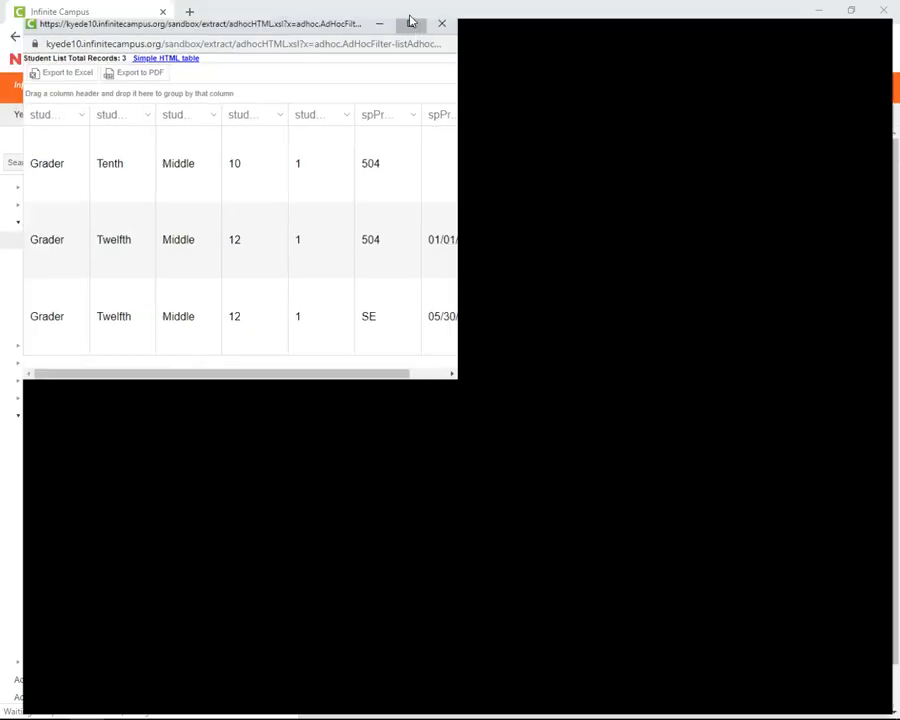
click(407, 12)
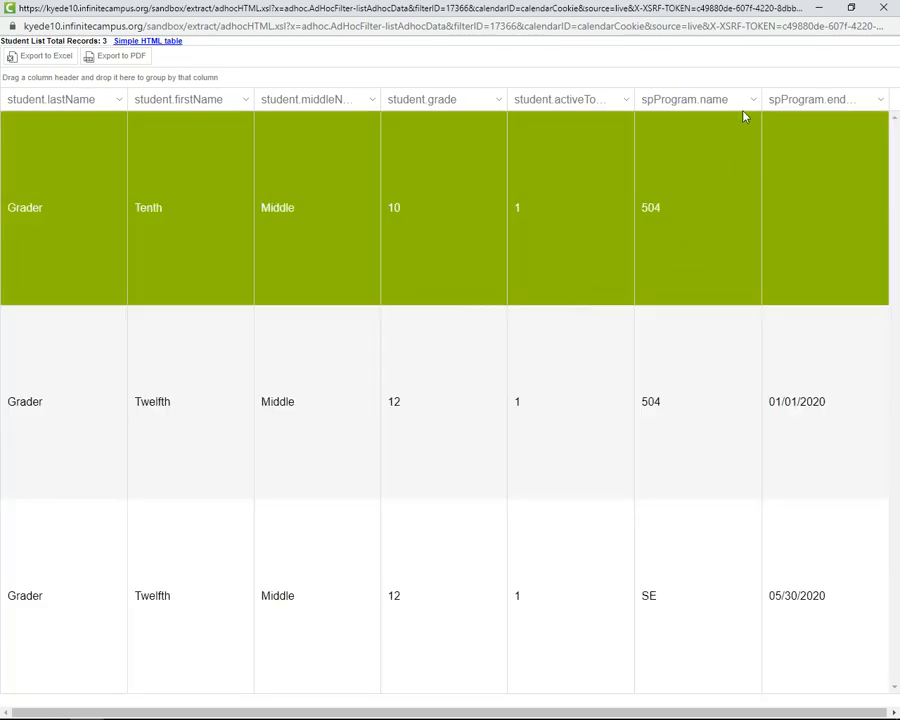
click(819, 8)
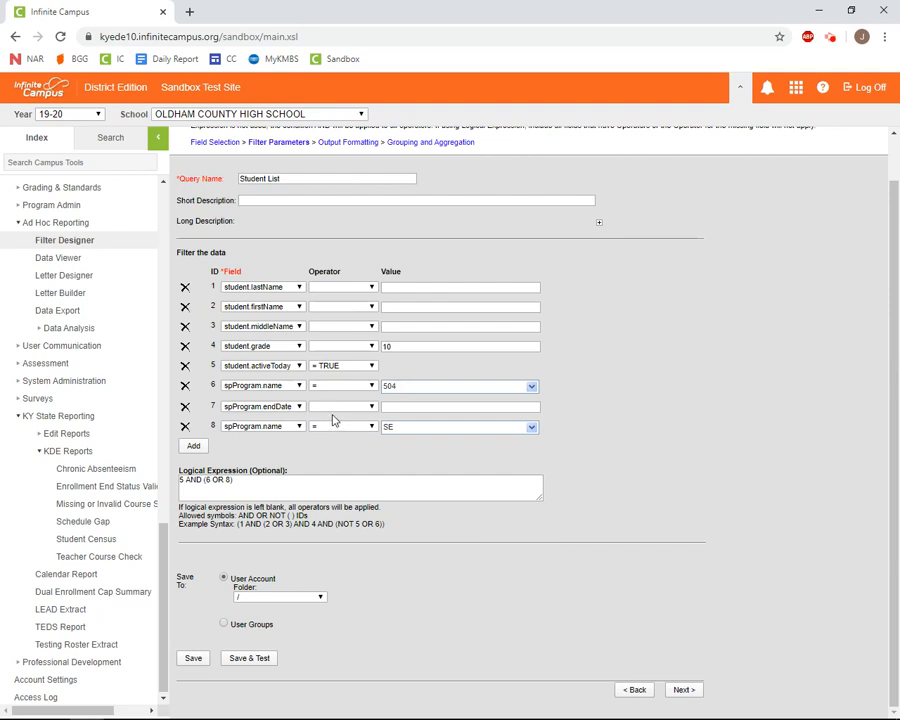
Step: Set the row 7 spProgram.endDate operator to IS NULL and add a row requiring spProgram.endDate > TODAY
click(329, 409)
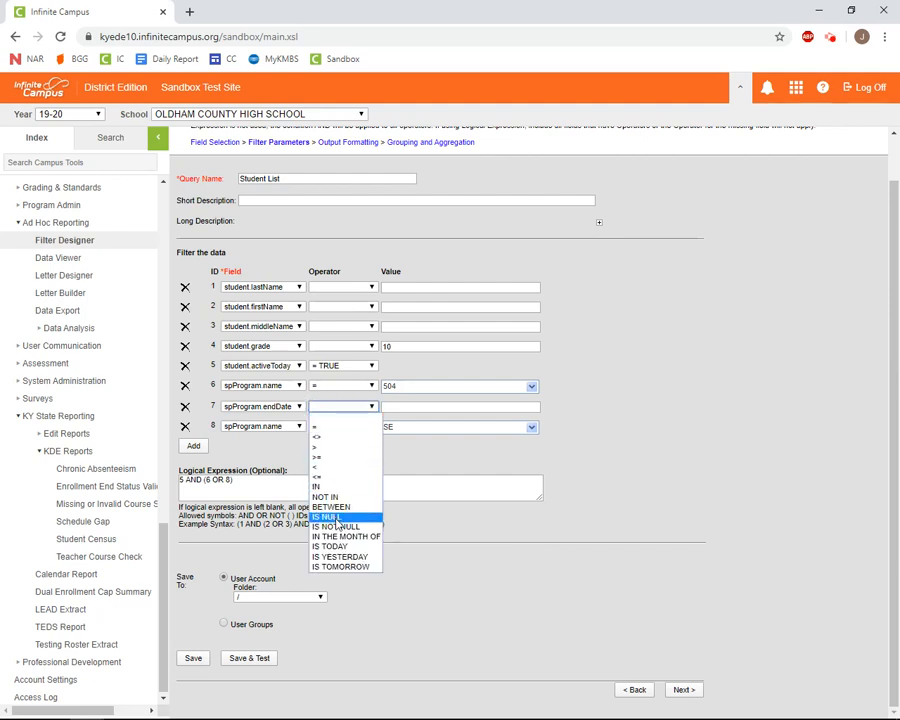
click(337, 518)
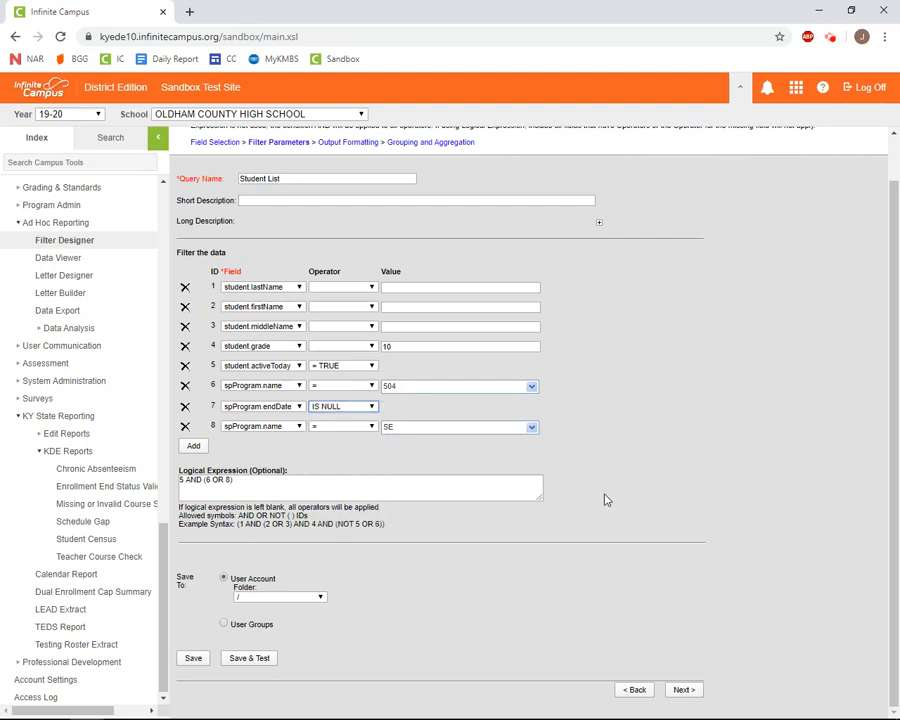
click(194, 446)
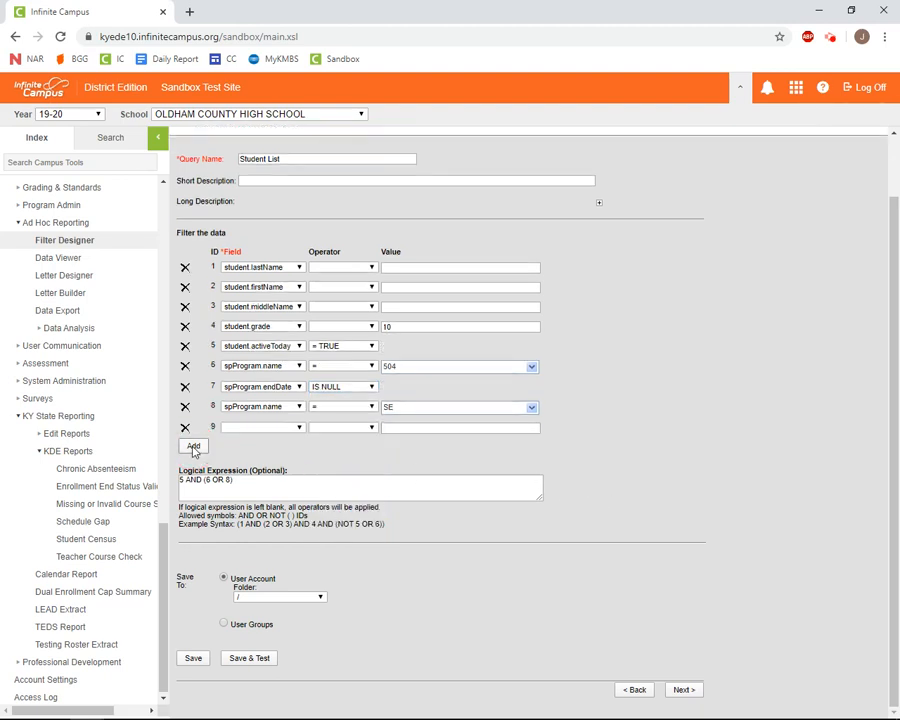
click(248, 431)
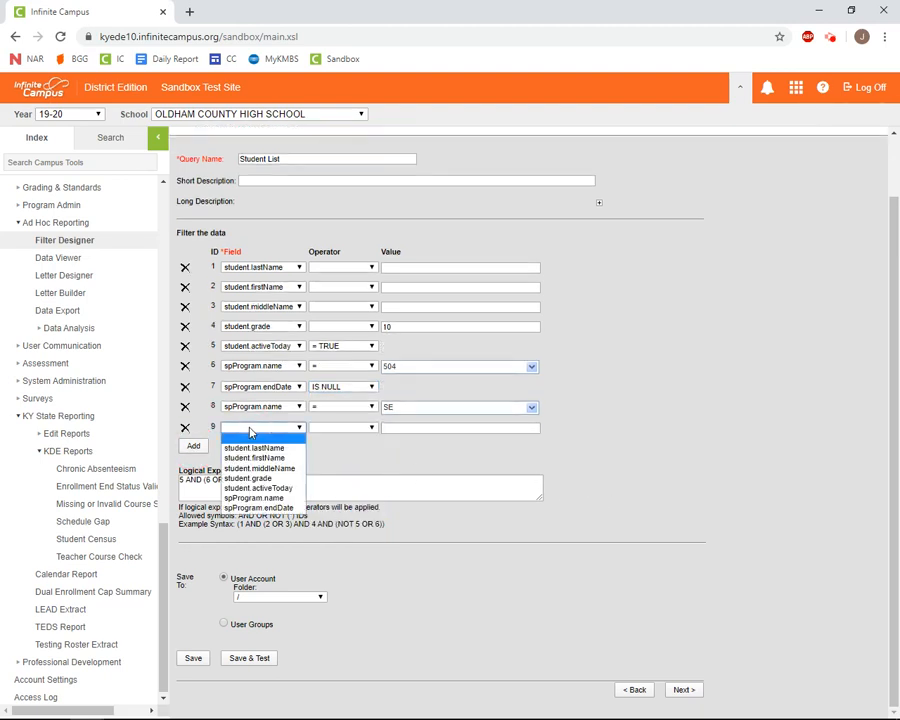
click(262, 504)
click(337, 427)
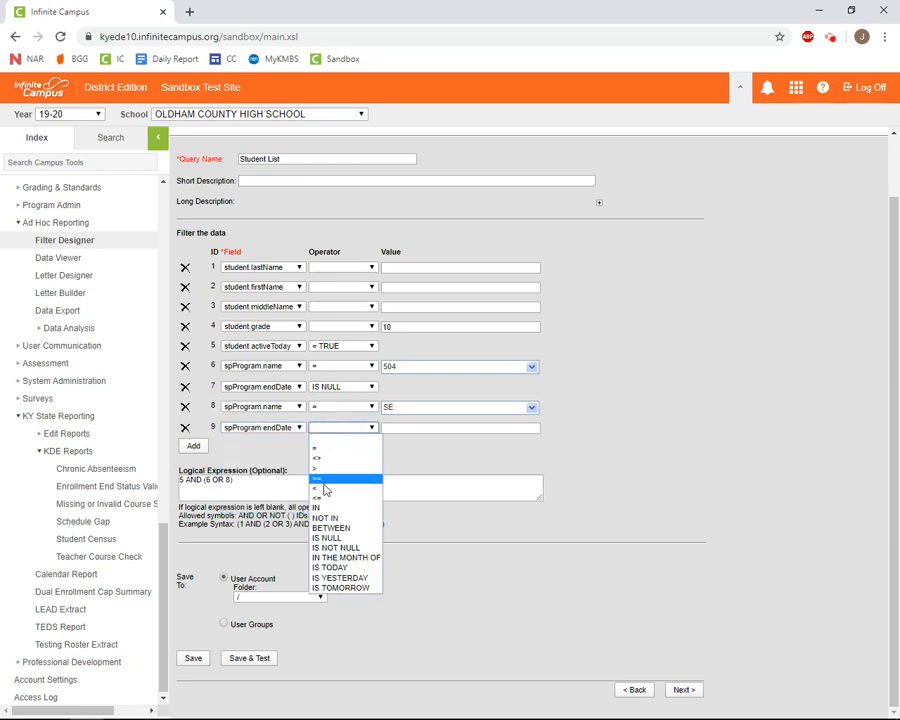
click(323, 470)
click(396, 427)
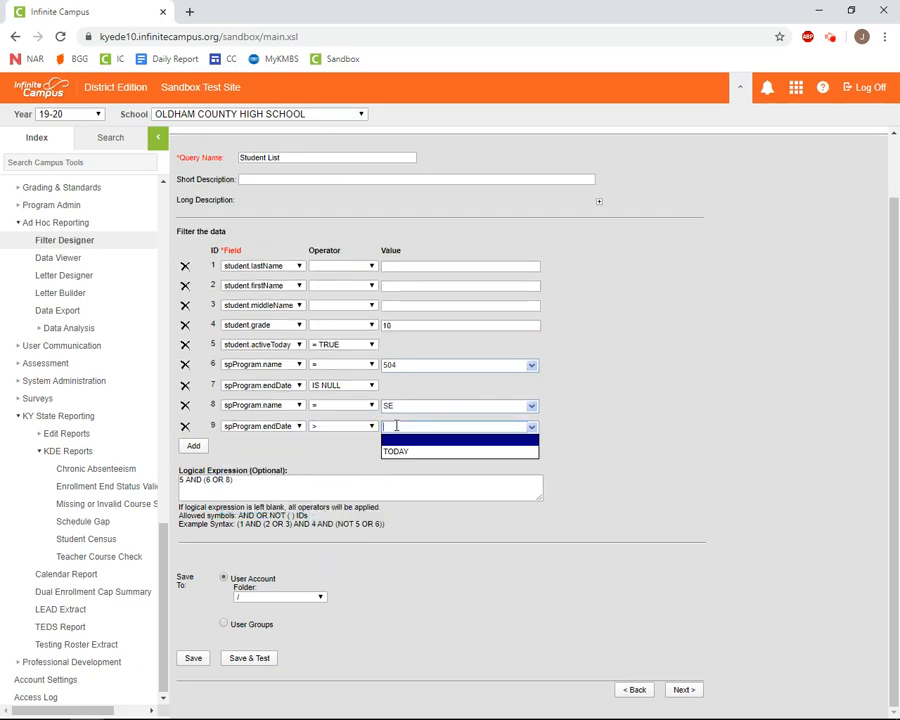
text(TODAY)
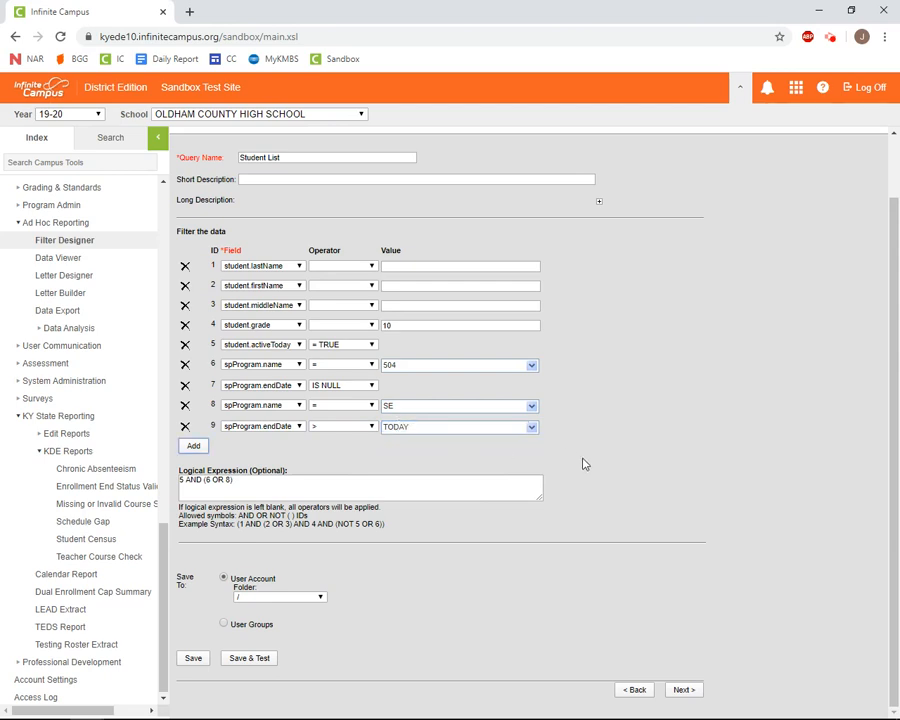
Step: Change the logical expression to 5 AND ((6 AND 7) OR (8 AND 9)), and save and test the filter in a maximized results window
click(244, 481)
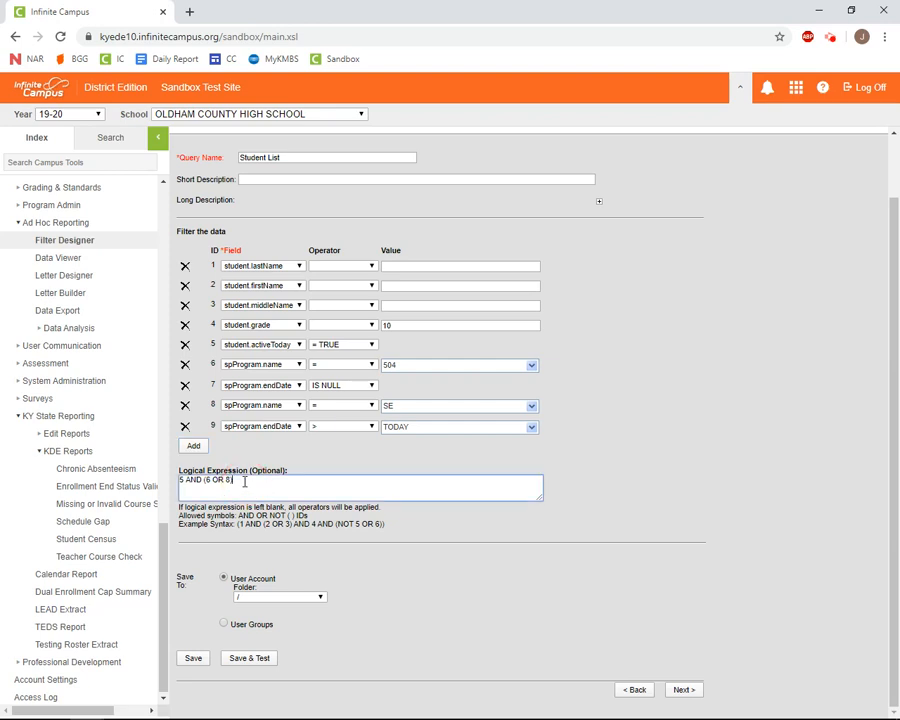
key(BackSpace)
key(BackSpace)
key(BackSpace)
key(BackSpace)
key(BackSpace)
key(BackSpace)
text((6 AND 7) OR ()
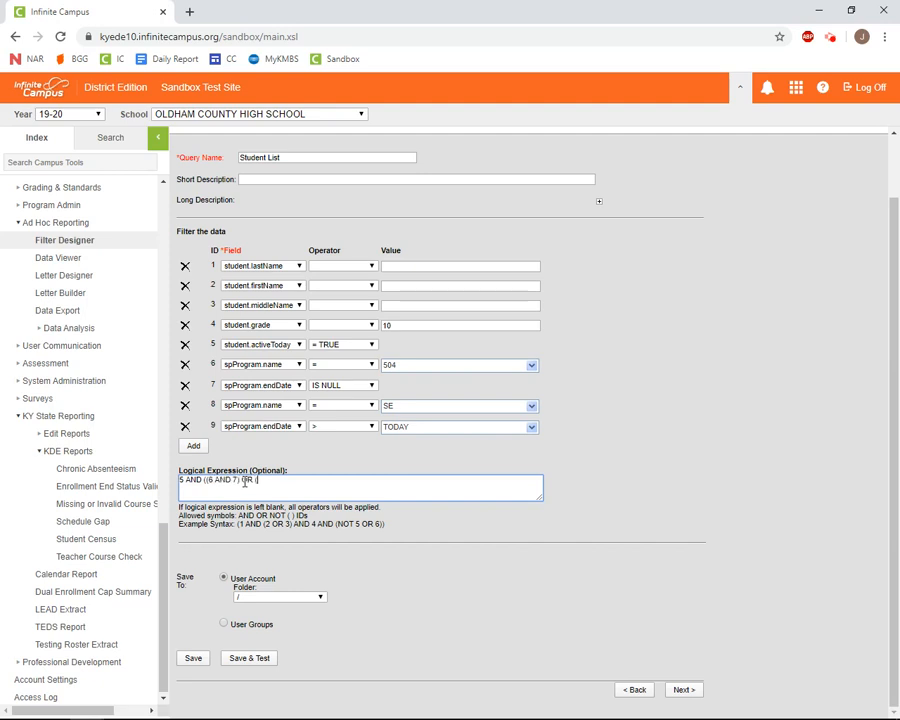
text(8 AND 9)))
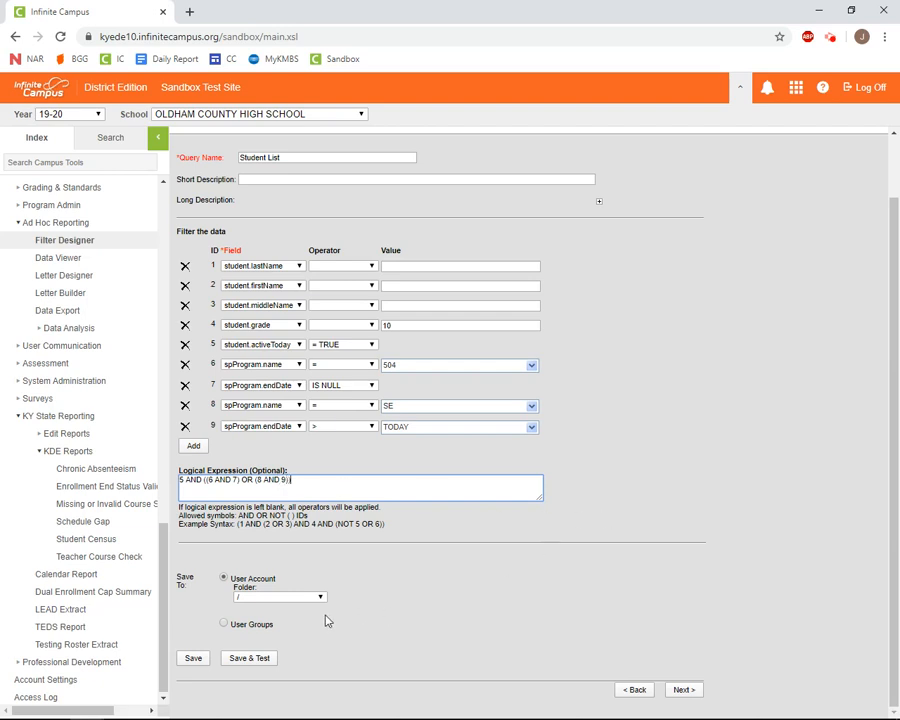
click(255, 658)
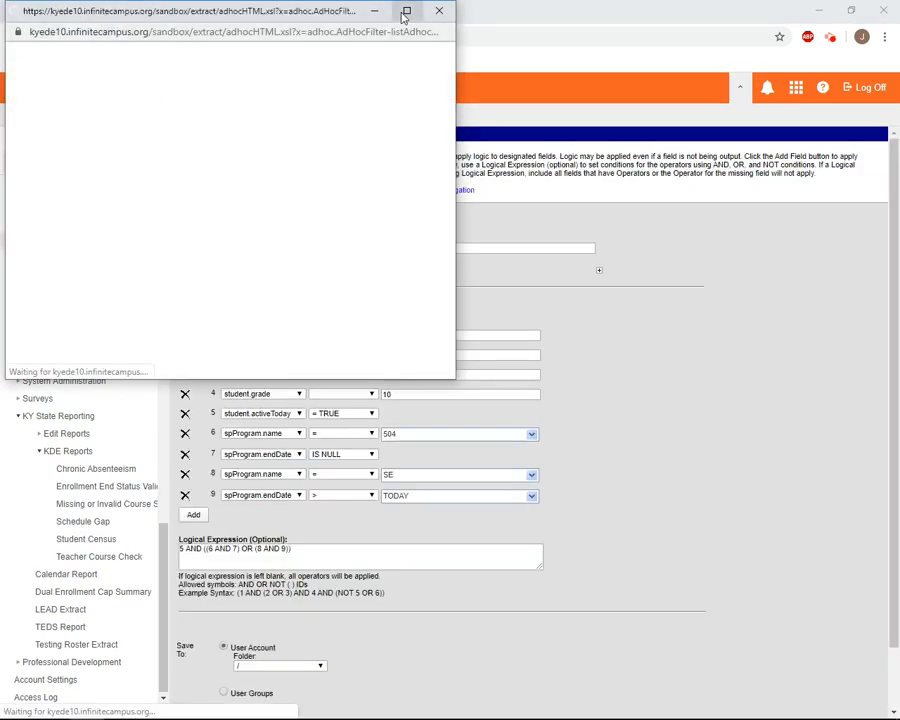
click(406, 11)
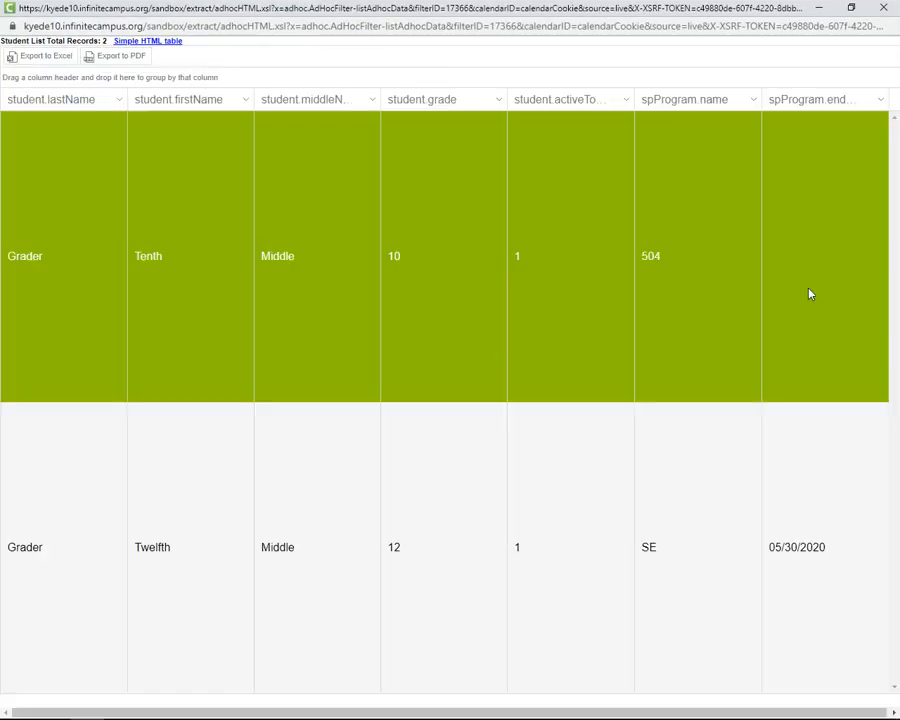